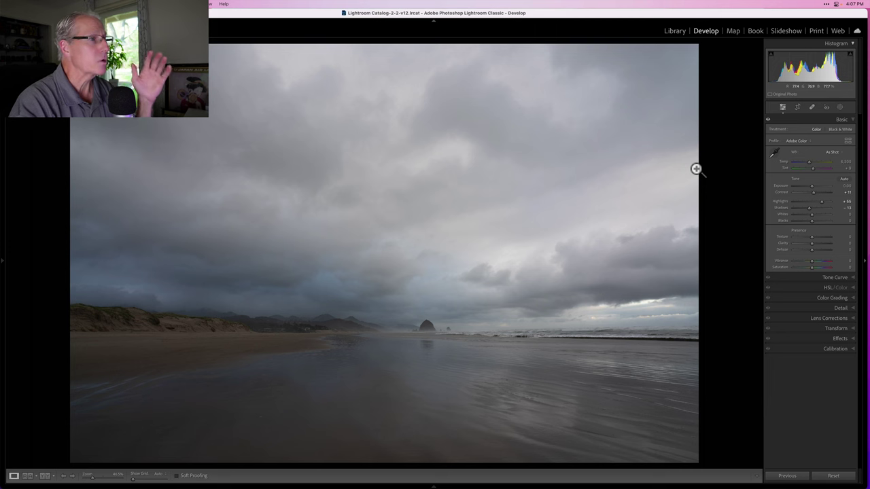
Toggle the Before/After view of the beach photo, then bring up the Masking tools.
key(backslash)
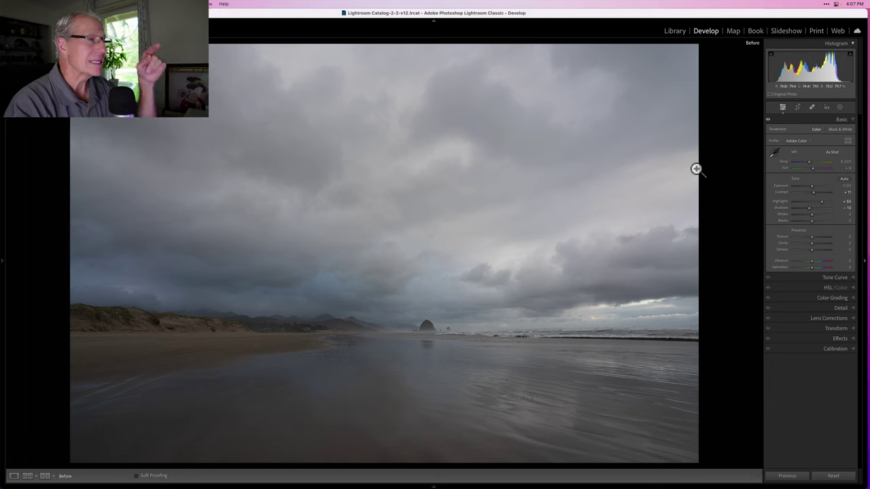
key(backslash)
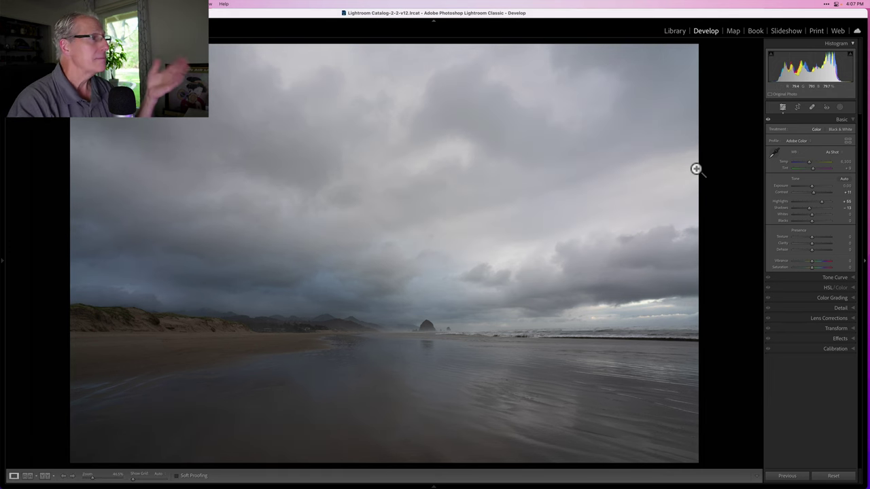
click(786, 200)
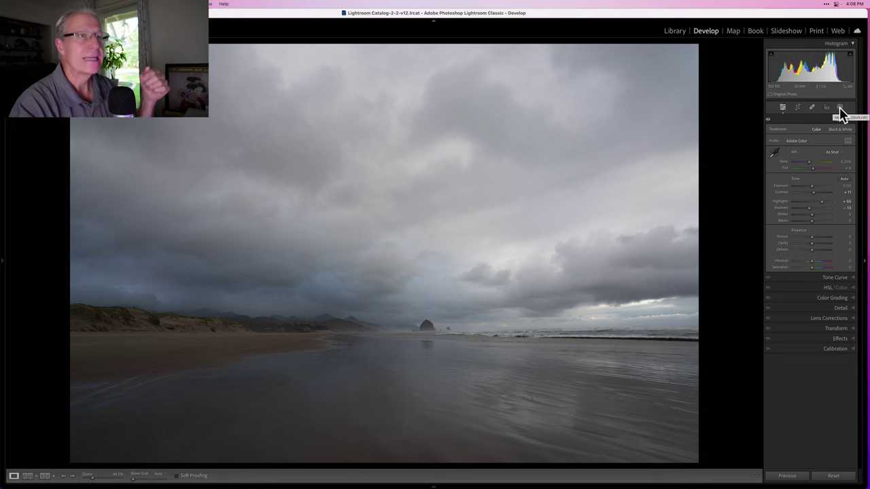
Start a new Luminance Range mask from the Masking panel's Range options.
click(840, 109)
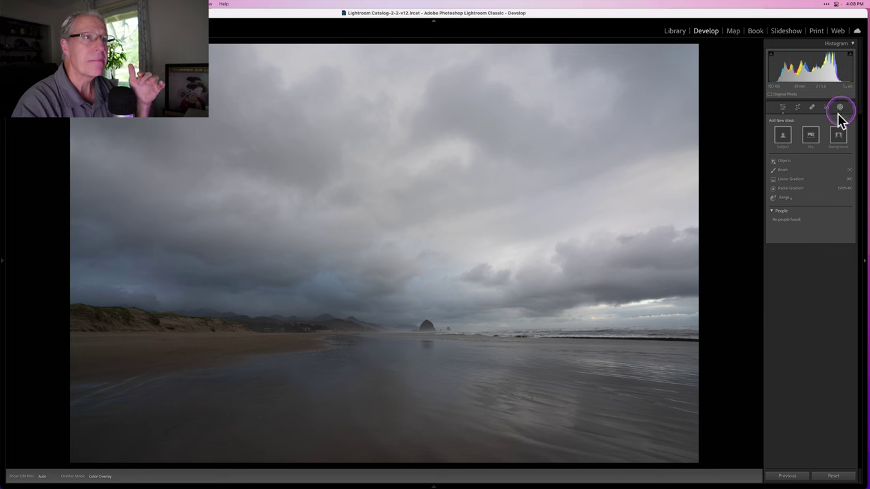
click(787, 198)
click(797, 221)
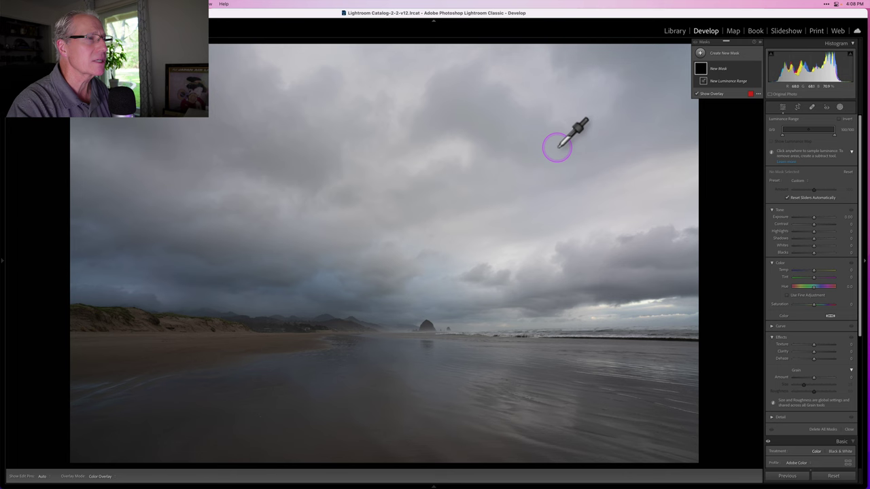
Sample the sky for the luminance mask and shift its range handles to exclude the brightest clouds.
click(558, 146)
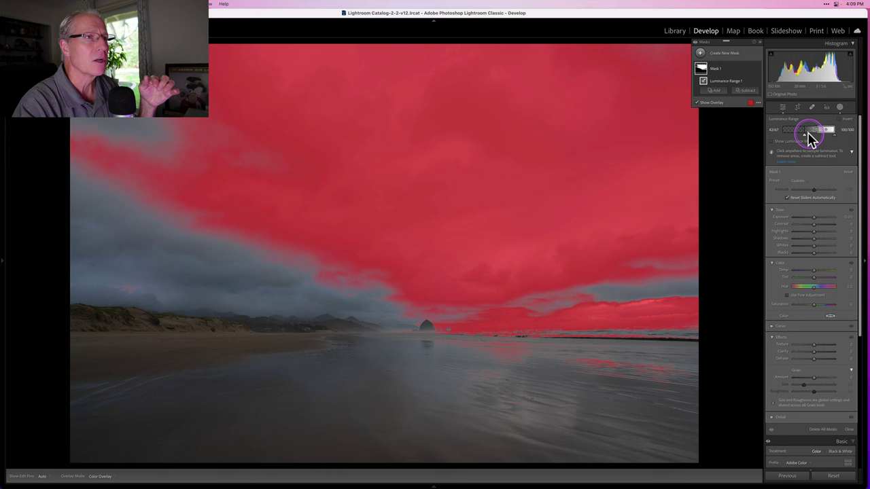
drag(829, 132, 818, 132)
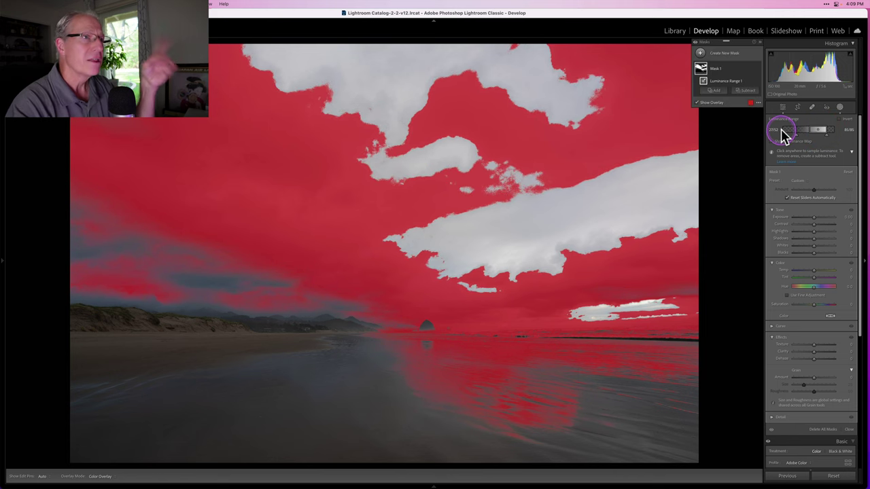
drag(782, 133, 822, 136)
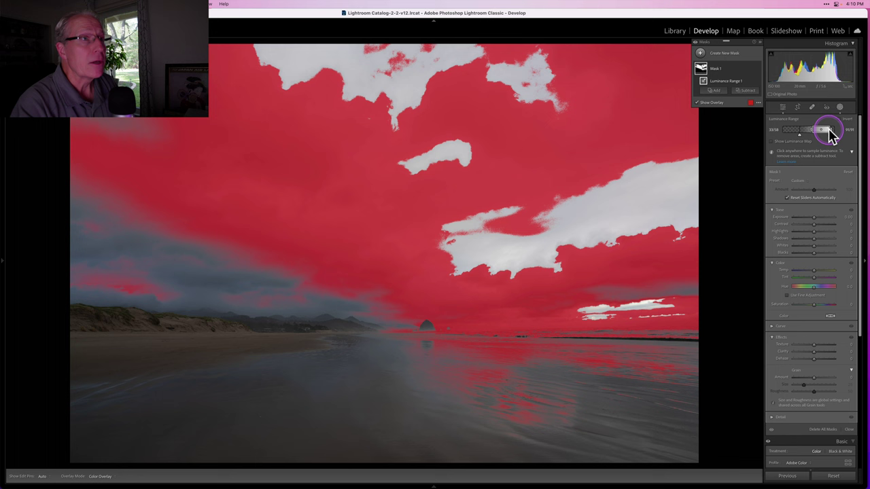
drag(829, 130, 816, 133)
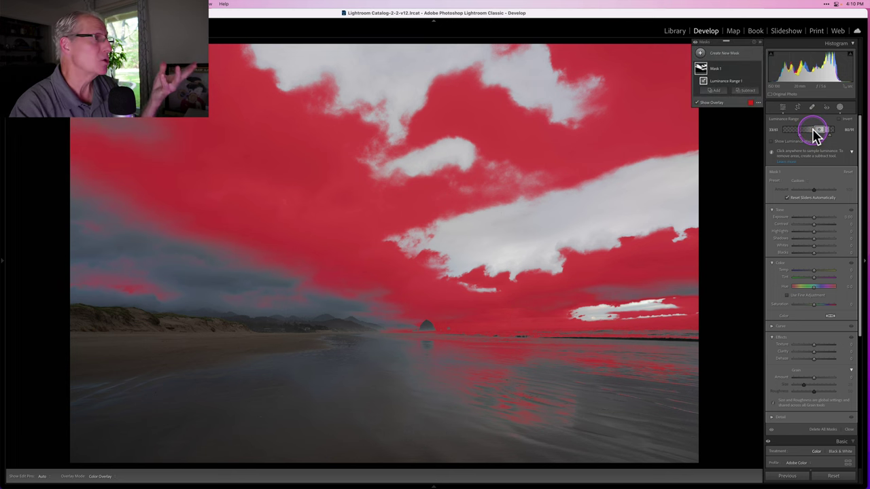
drag(818, 134, 831, 140)
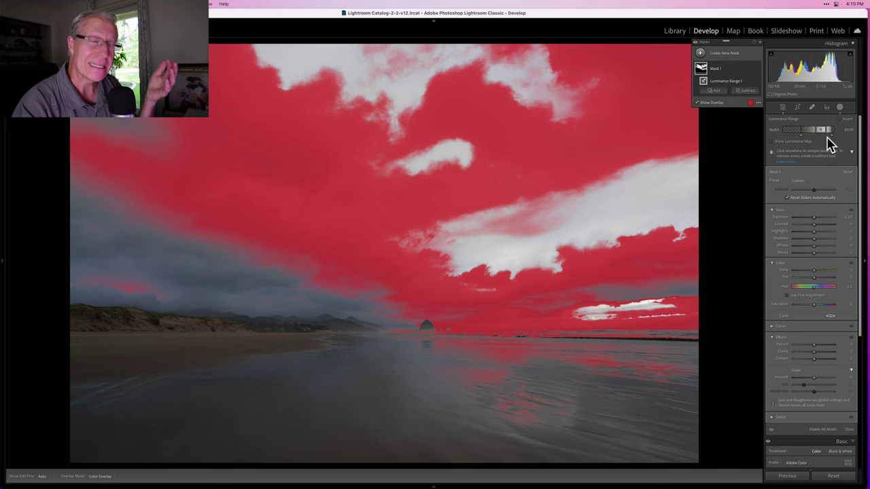
Refine the sky mask's luminance range handles and set its Exposure to -0.49.
drag(834, 138, 837, 139)
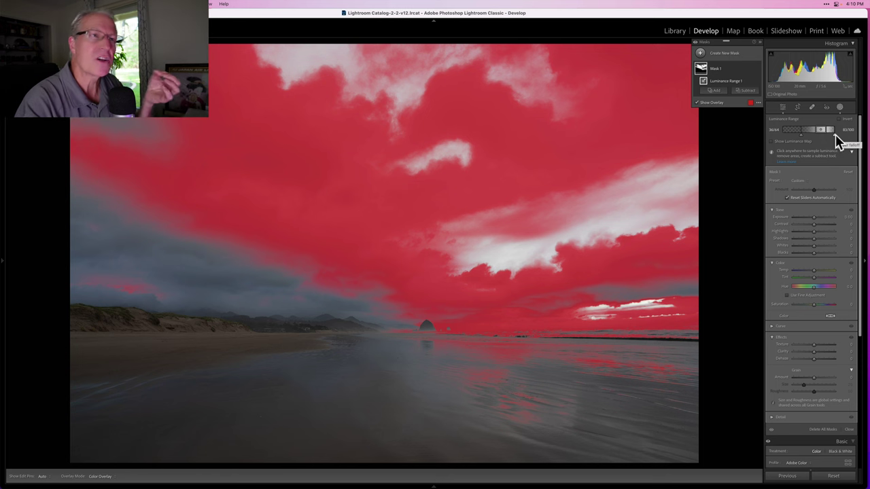
mouse_move(809, 136)
mouse_down()
mouse_move(798, 138)
mouse_move(817, 136)
mouse_up()
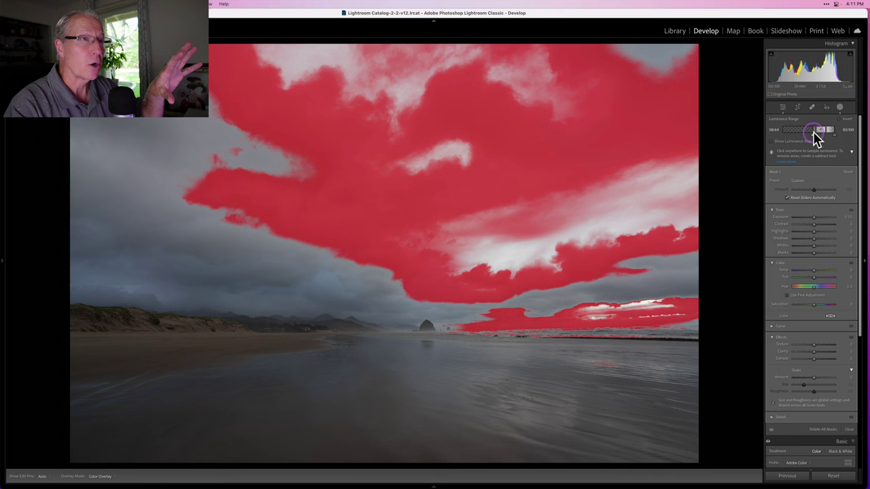
mouse_move(817, 136)
mouse_down()
mouse_move(802, 135)
mouse_move(830, 131)
mouse_move(802, 138)
mouse_up()
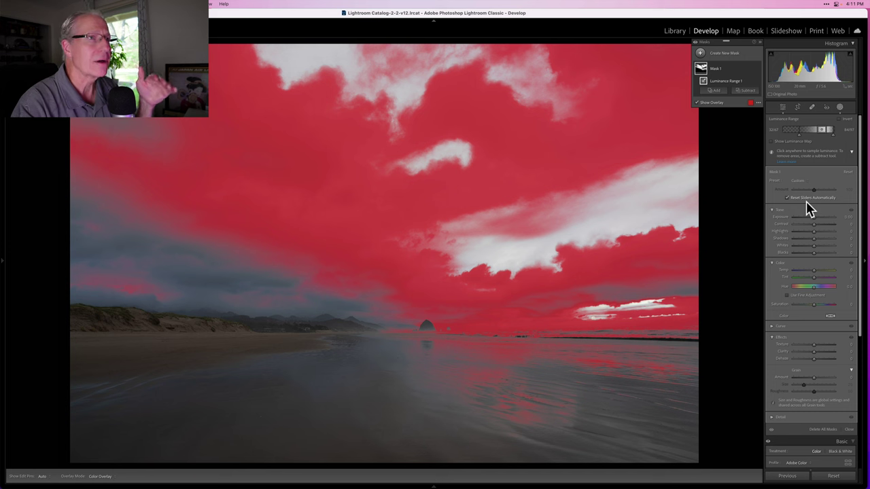
drag(813, 136, 824, 135)
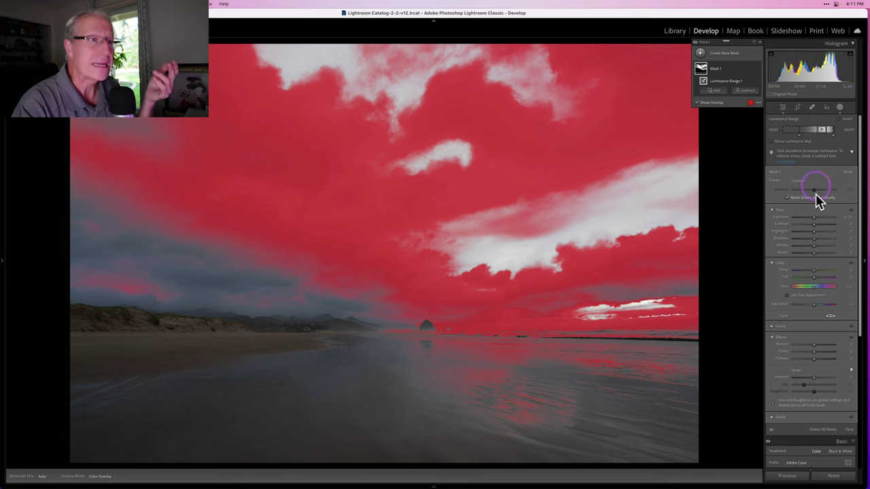
drag(814, 217, 811, 217)
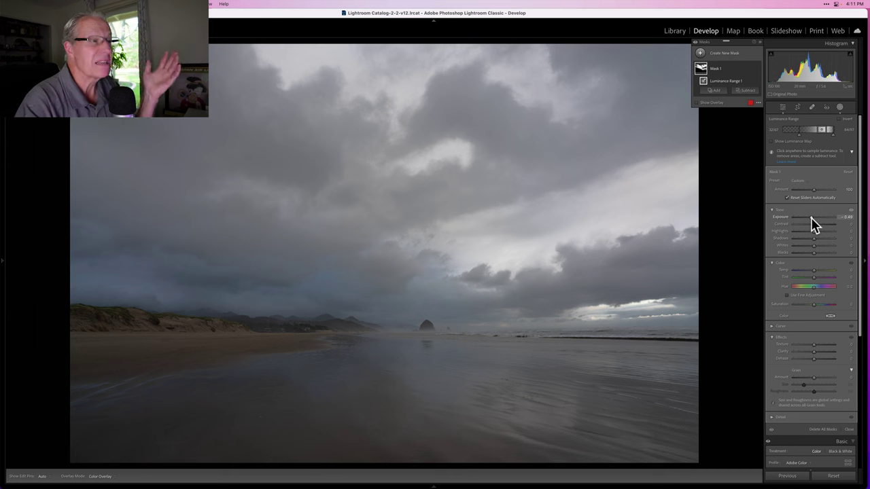
click(756, 70)
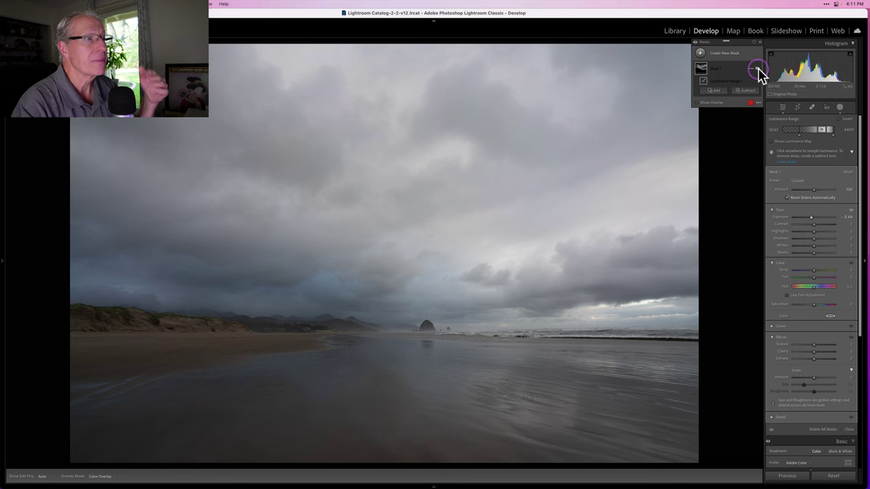
click(758, 70)
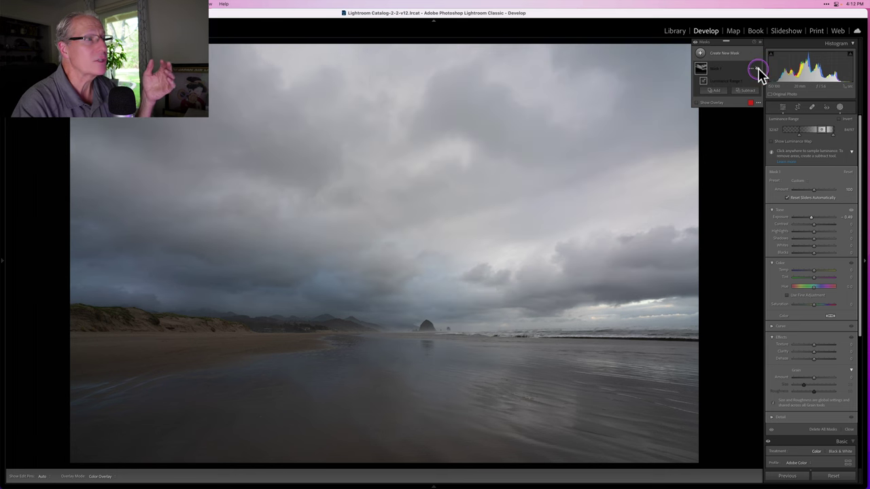
click(758, 70)
click(758, 70)
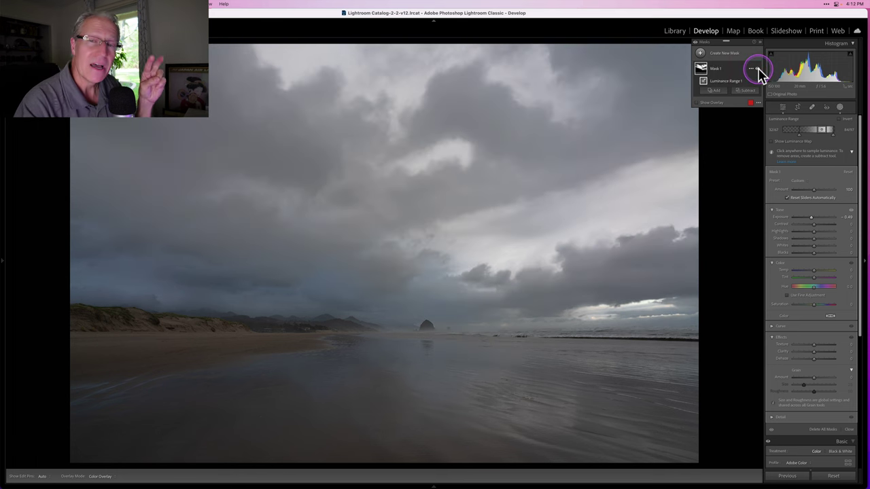
click(758, 70)
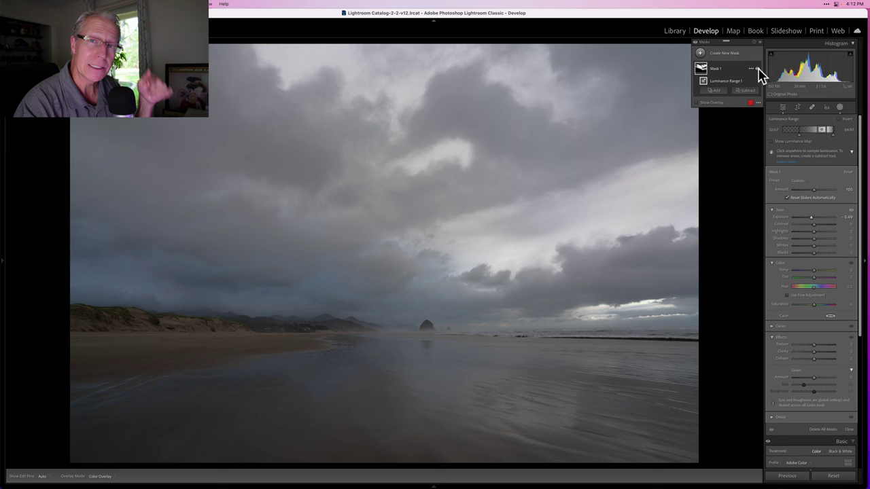
click(799, 135)
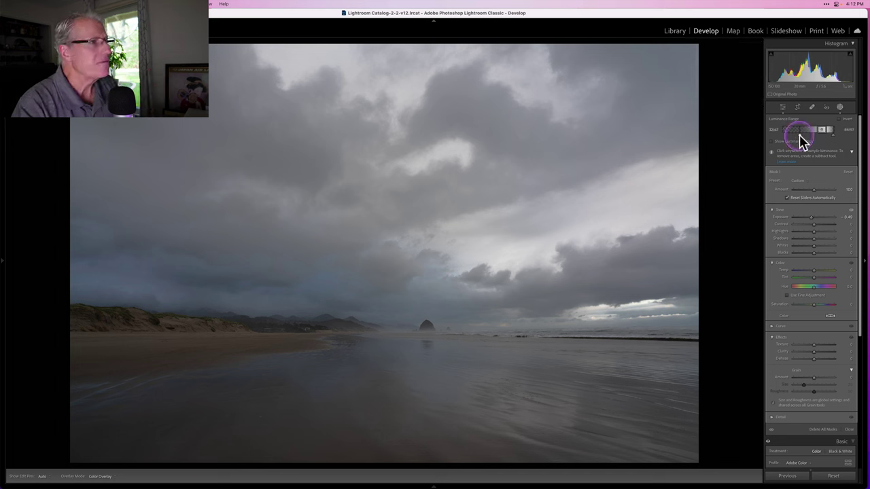
drag(799, 135, 822, 135)
click(823, 133)
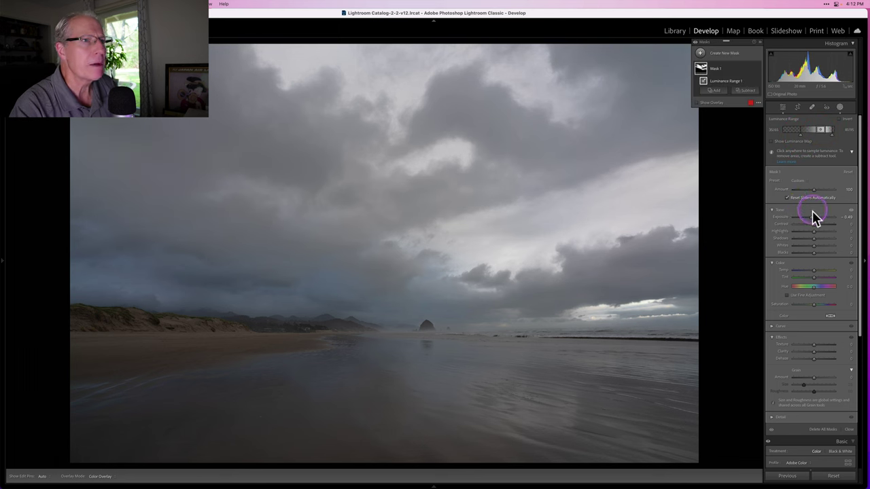
drag(812, 212, 812, 216)
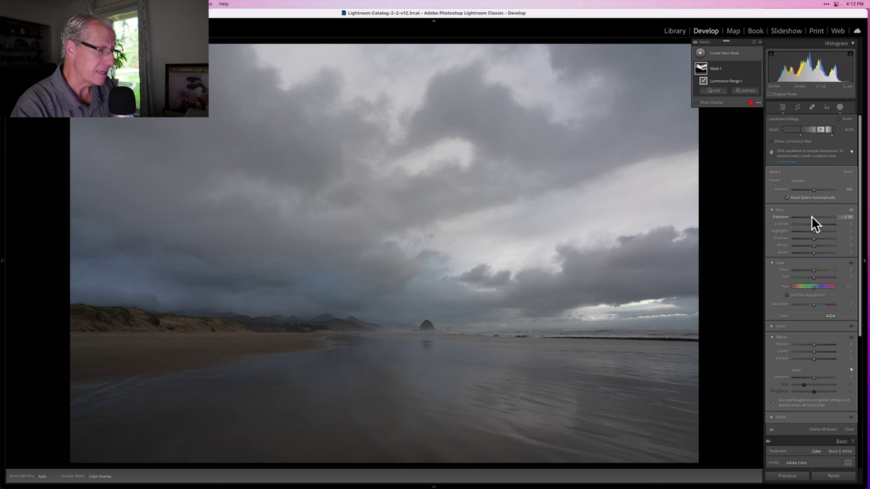
click(756, 68)
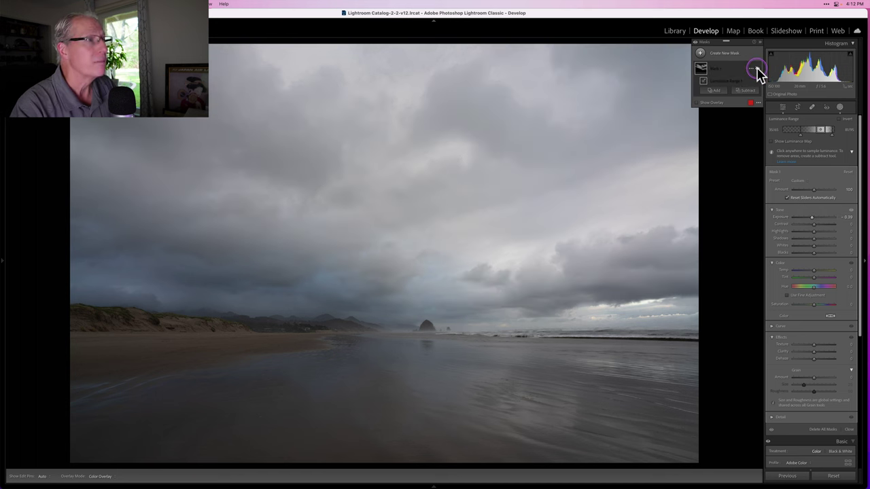
click(757, 69)
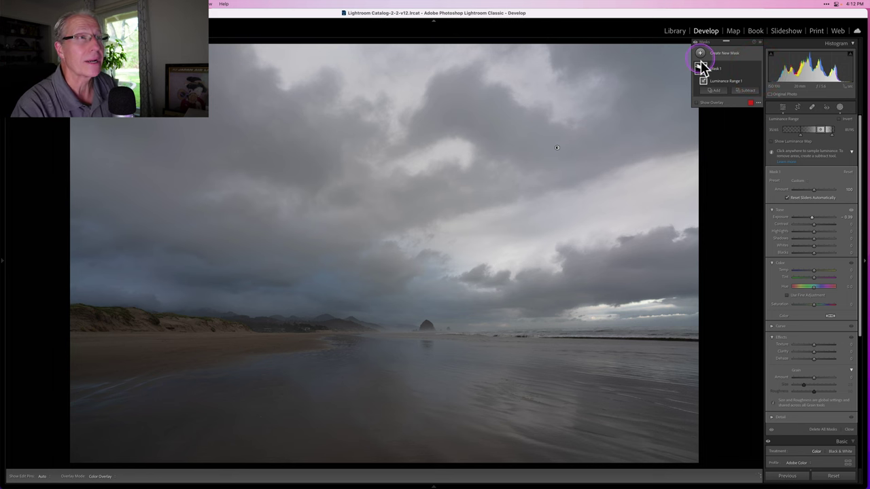
Add a second Luminance Range mask sampled from the dark beach and adjust its range.
mouse_move(702, 71)
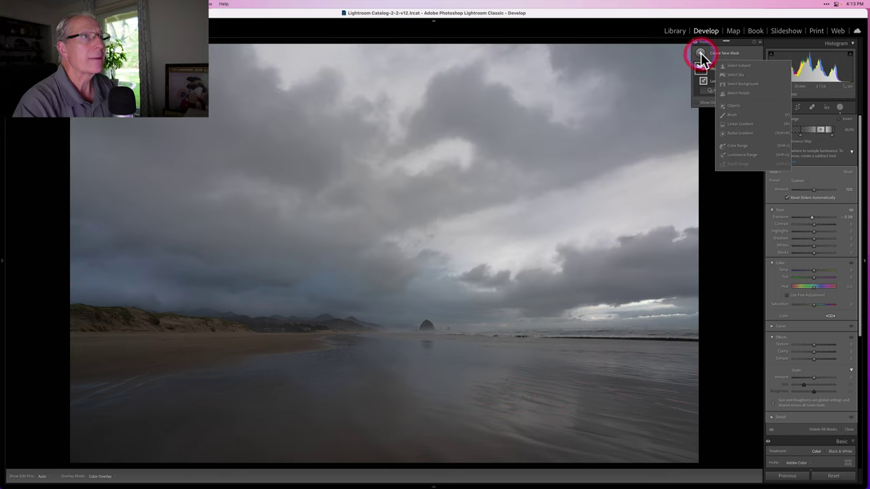
click(700, 55)
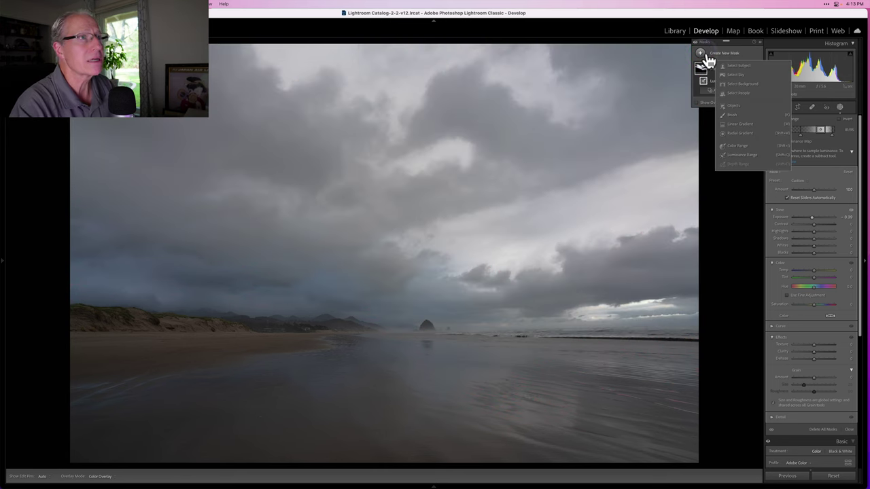
click(741, 155)
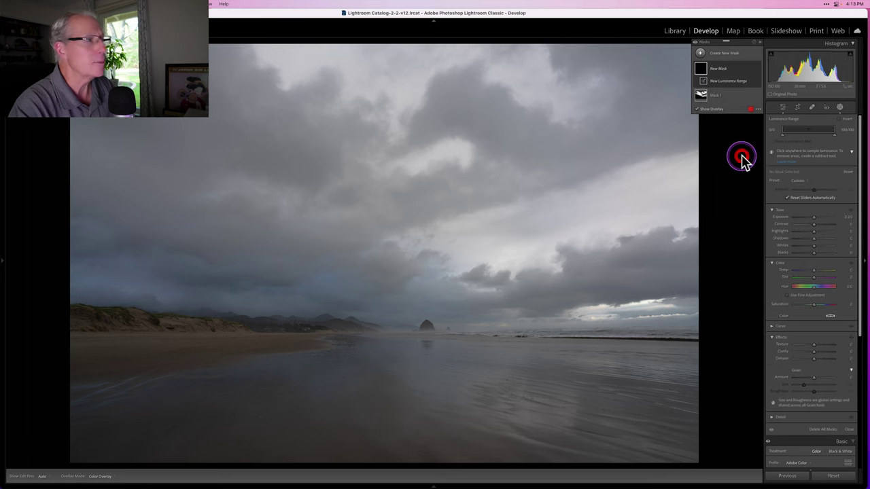
click(170, 430)
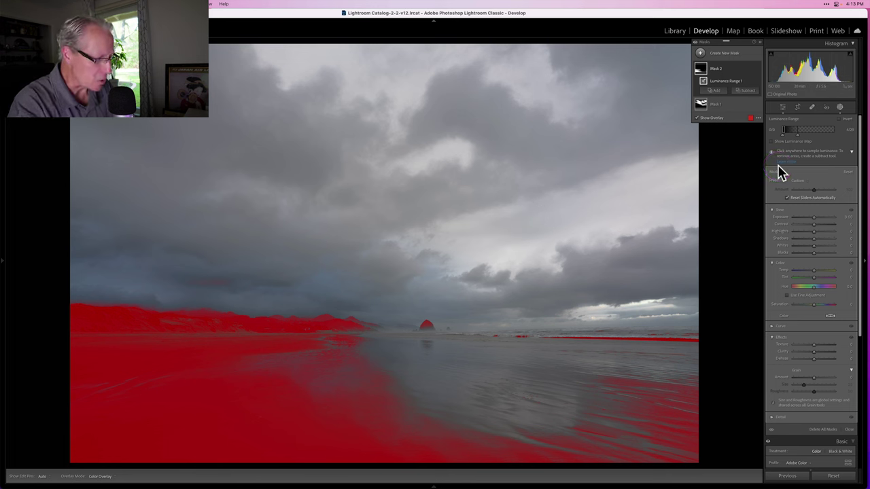
drag(794, 154, 800, 136)
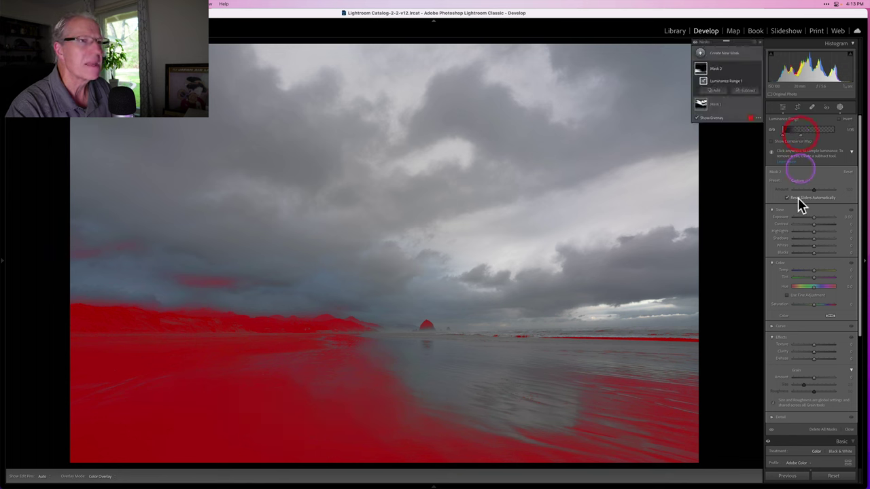
click(799, 232)
Lower Mask 2's Exposure to about -1.08.
click(815, 222)
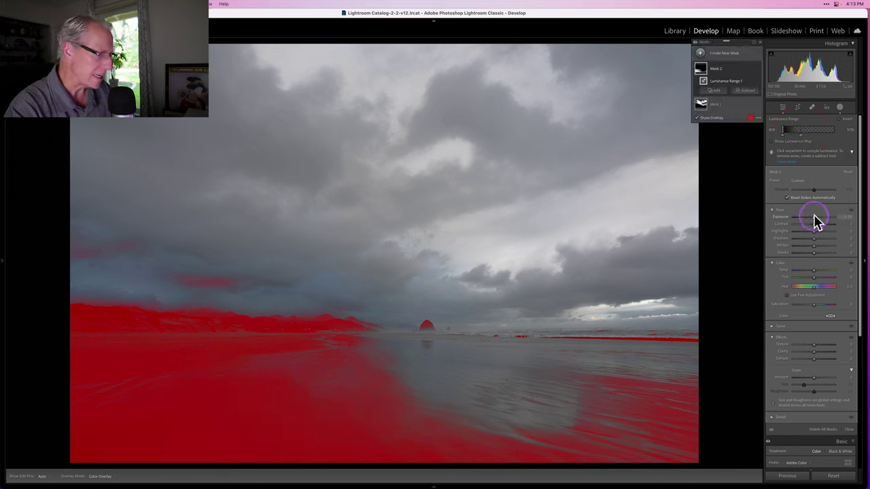
drag(814, 215, 809, 216)
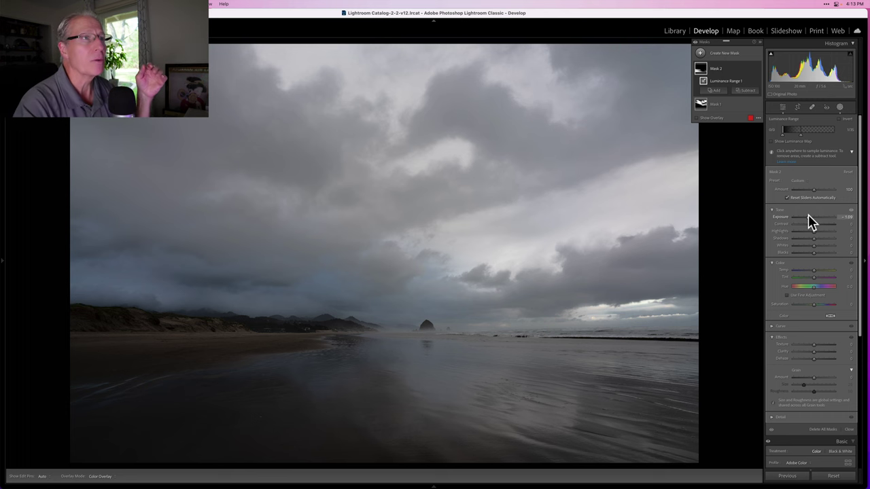
mouse_move(754, 66)
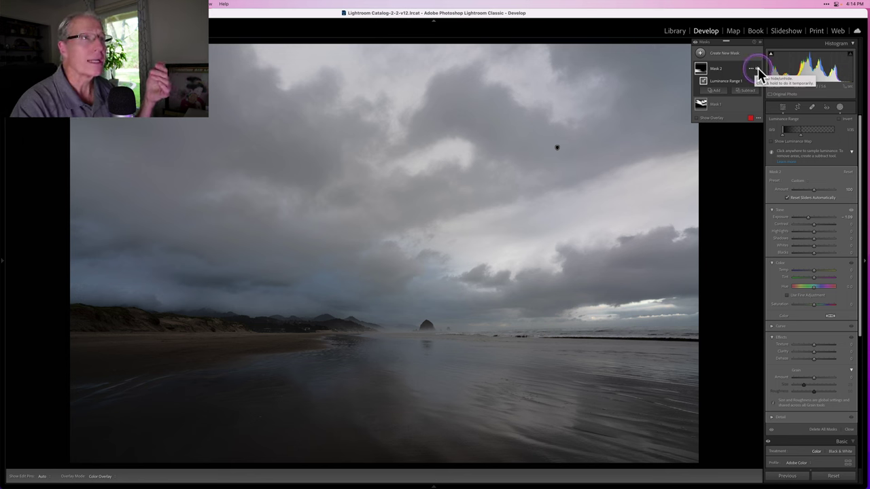
Compare Mask 2 hidden and shown while raising its Exposure to -0.76.
click(758, 68)
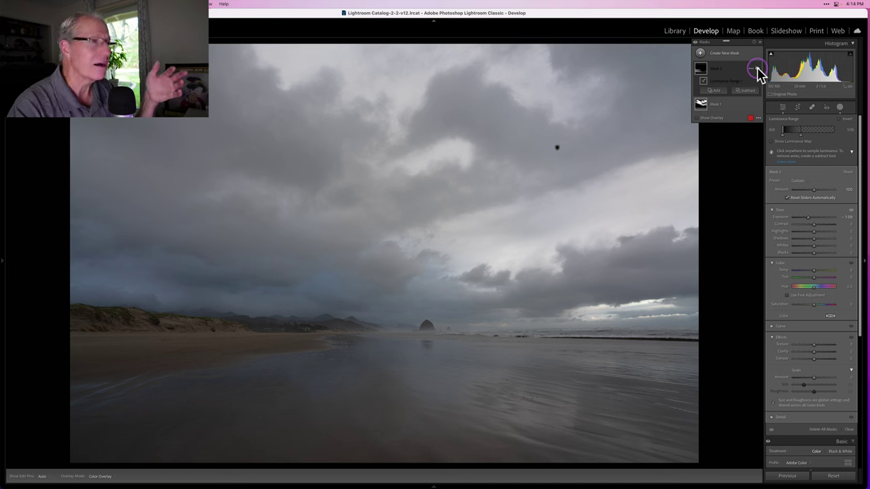
click(758, 68)
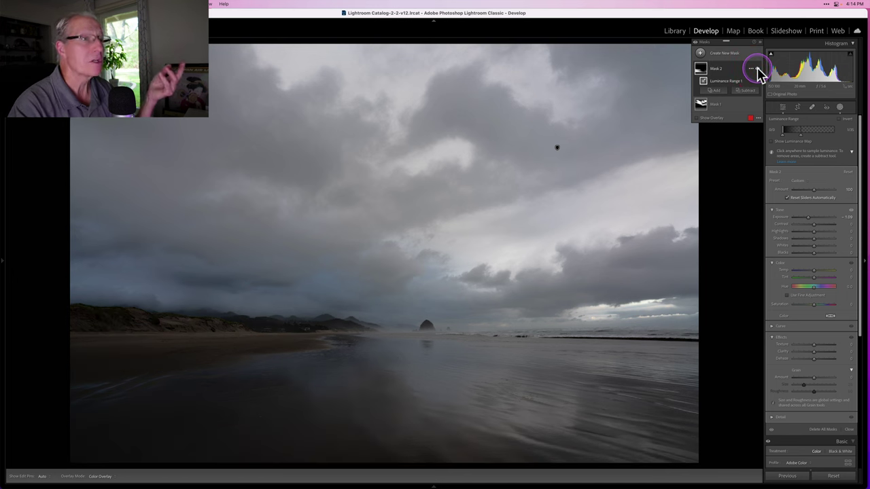
drag(808, 216, 811, 217)
click(811, 217)
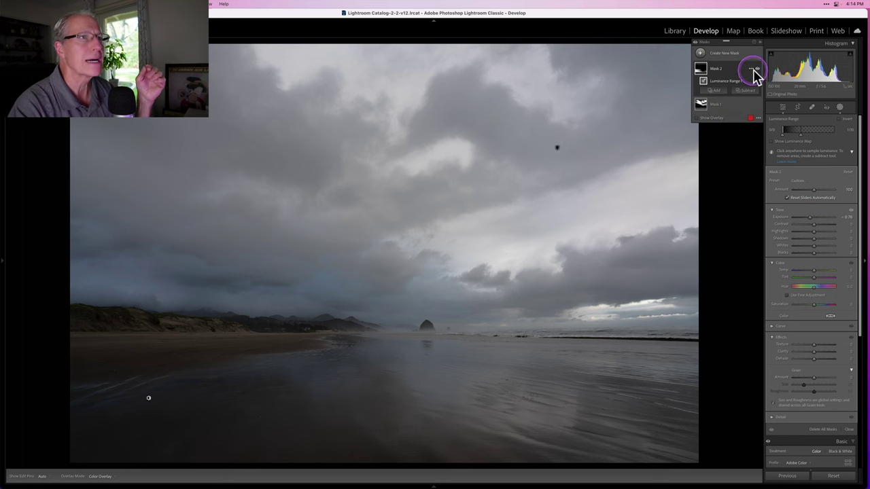
click(756, 69)
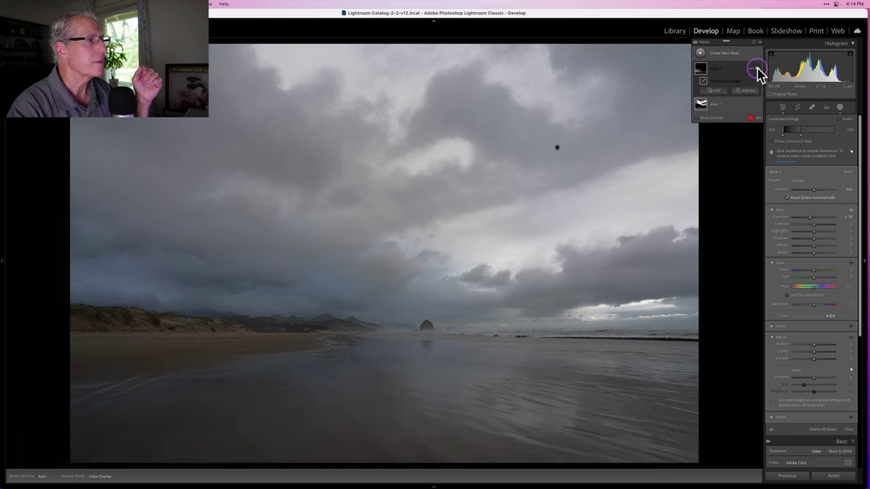
click(756, 70)
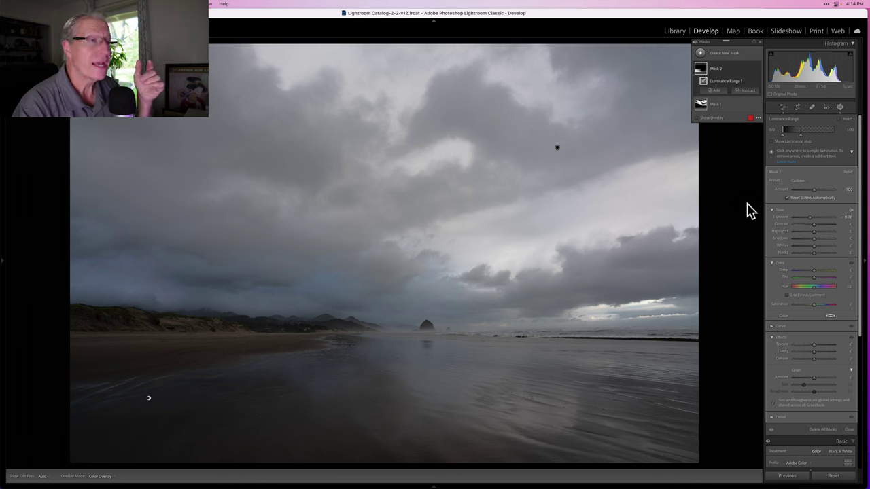
mouse_move(505, 380)
mouse_down()
mouse_move(502, 367)
mouse_move(457, 393)
mouse_move(584, 391)
mouse_move(502, 396)
mouse_move(505, 350)
mouse_move(564, 225)
mouse_move(530, 229)
mouse_move(483, 407)
mouse_move(521, 377)
mouse_move(596, 354)
mouse_move(606, 314)
mouse_move(679, 229)
mouse_move(700, 53)
mouse_up()
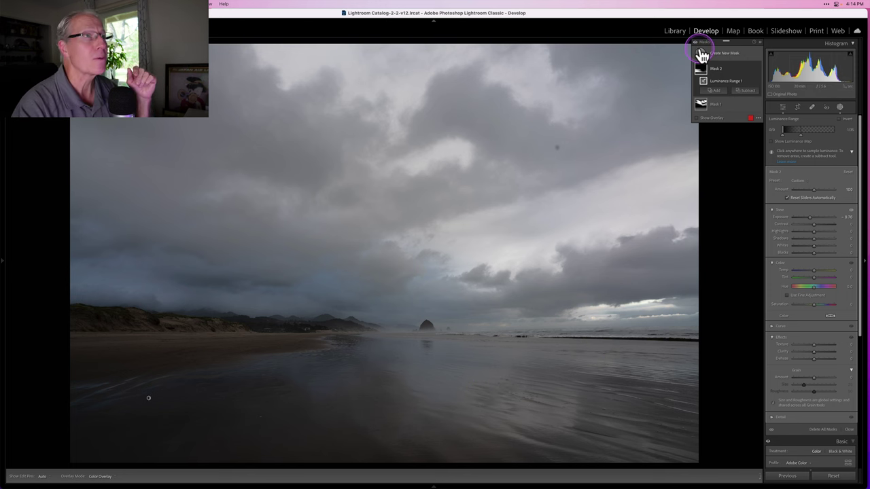
Add Mask 3 as a Luminance Range mask sampled from the foreground wet sand.
click(701, 54)
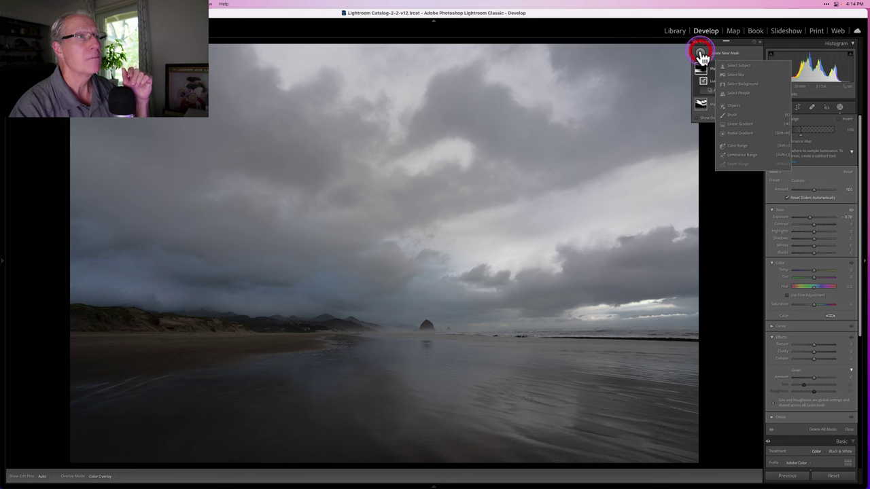
click(741, 156)
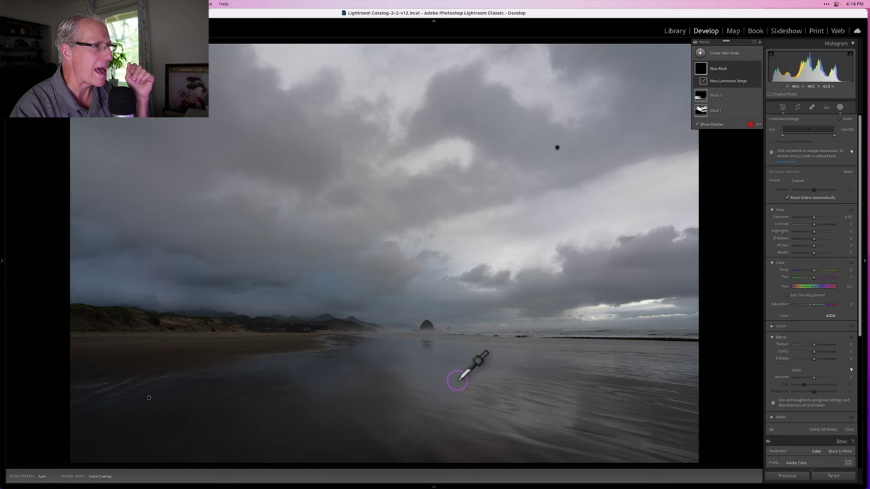
click(458, 380)
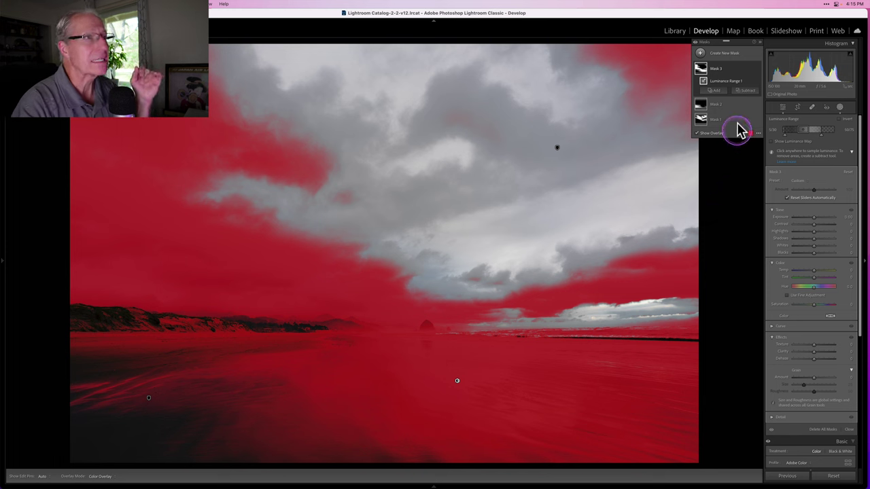
click(747, 92)
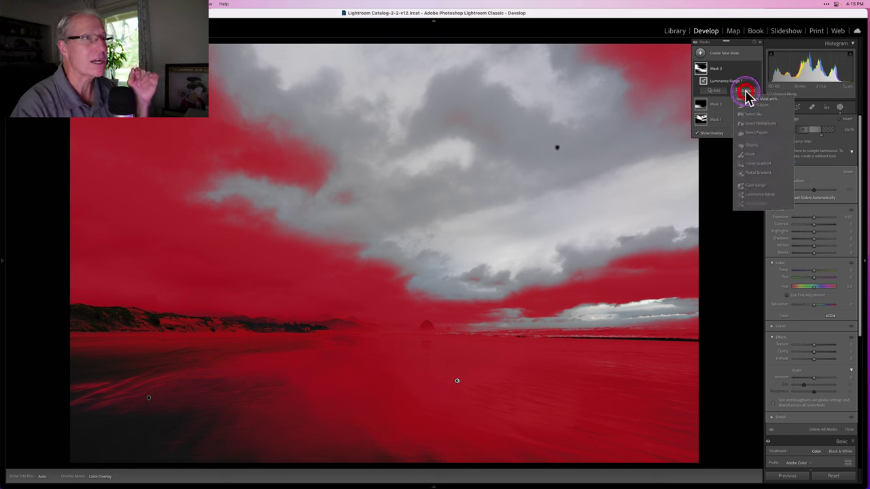
Subtract an inverted Linear Gradient from Mask 3 to confine it to the lower beach.
click(758, 166)
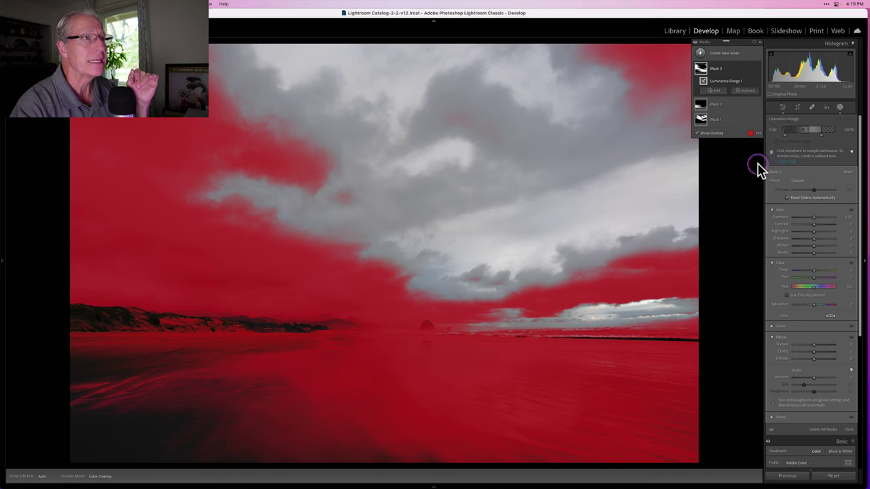
drag(431, 308, 436, 384)
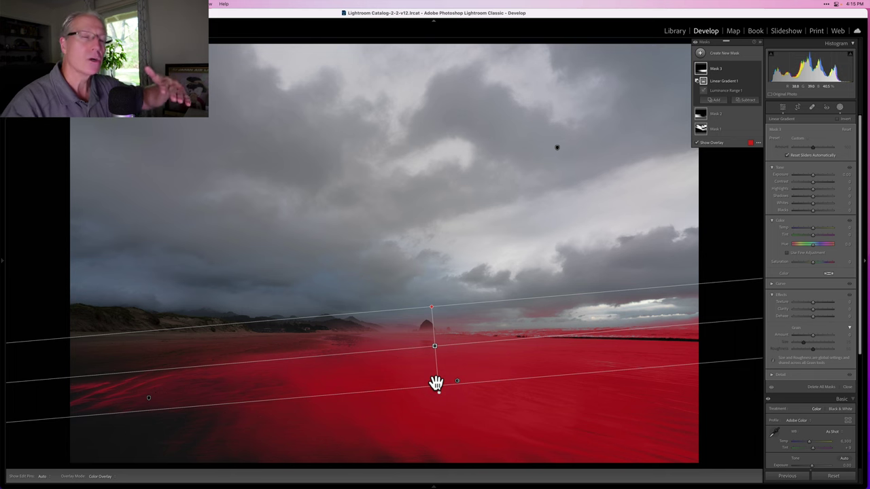
click(435, 347)
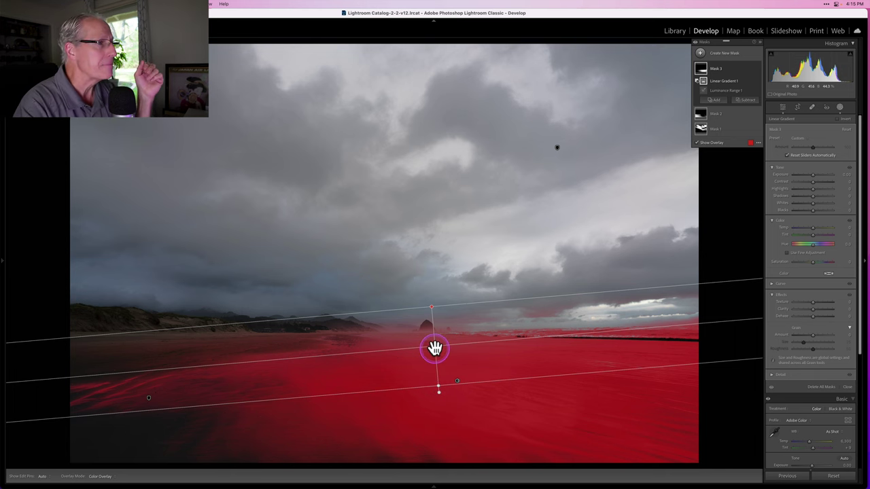
key(apostrophe)
key(apostrophe)
drag(435, 348, 441, 358)
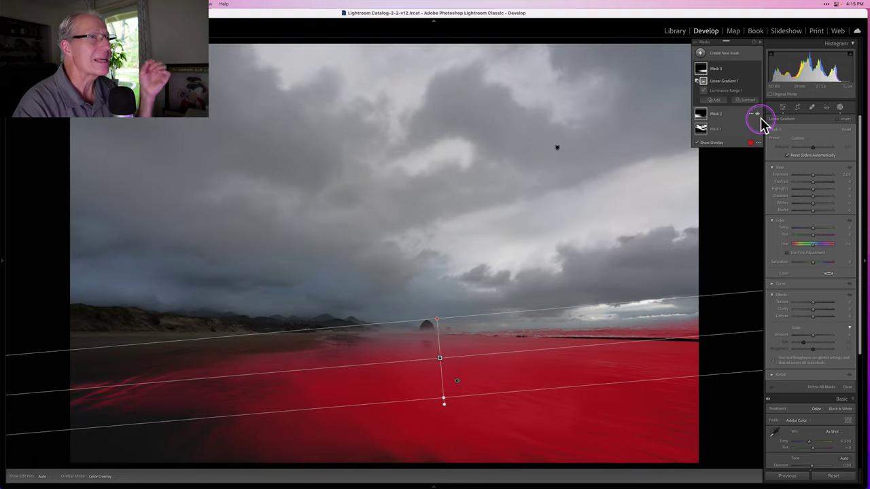
click(727, 91)
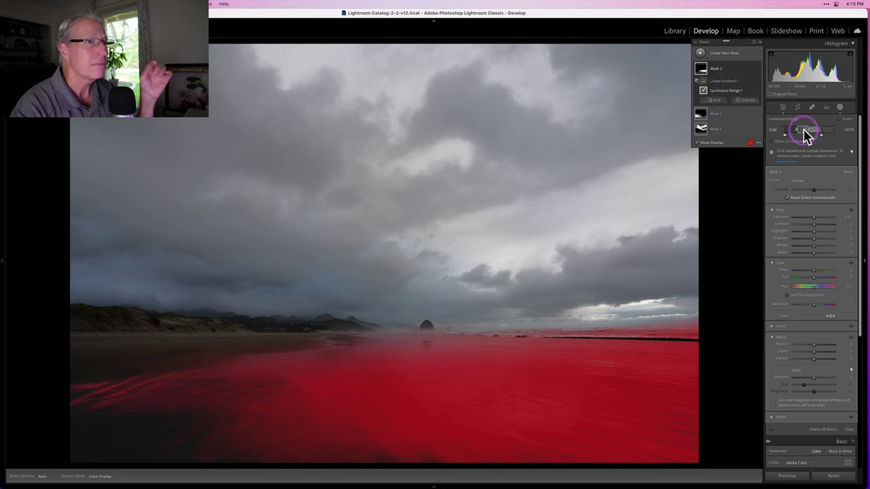
Drag Mask 3's Luminance Range handles to 25/49–74/95, isolating the reflective sand.
drag(805, 133, 812, 134)
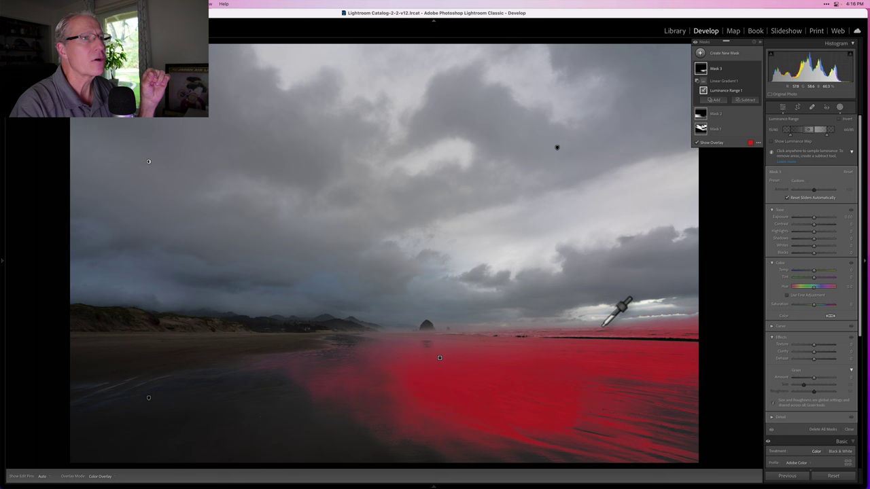
click(789, 134)
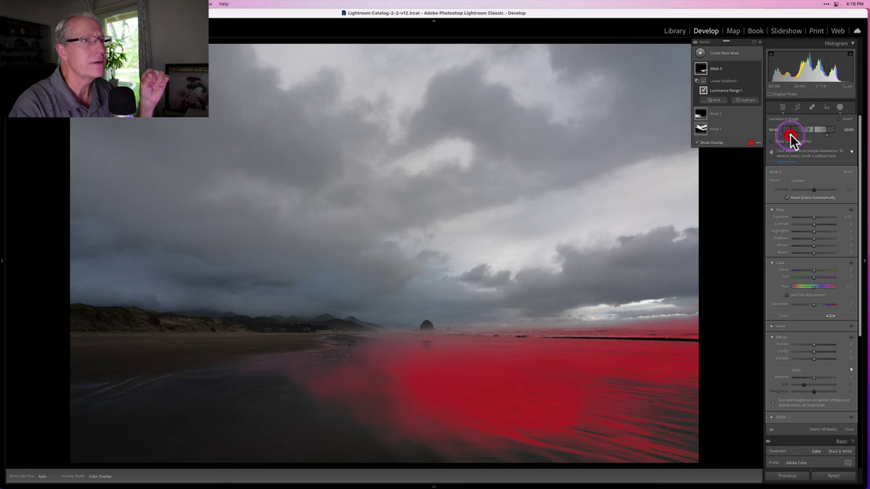
drag(789, 134, 818, 134)
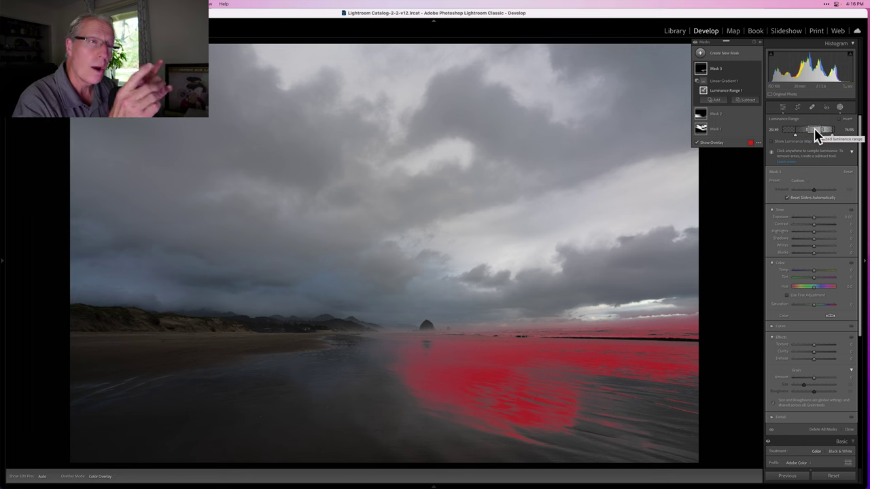
click(814, 129)
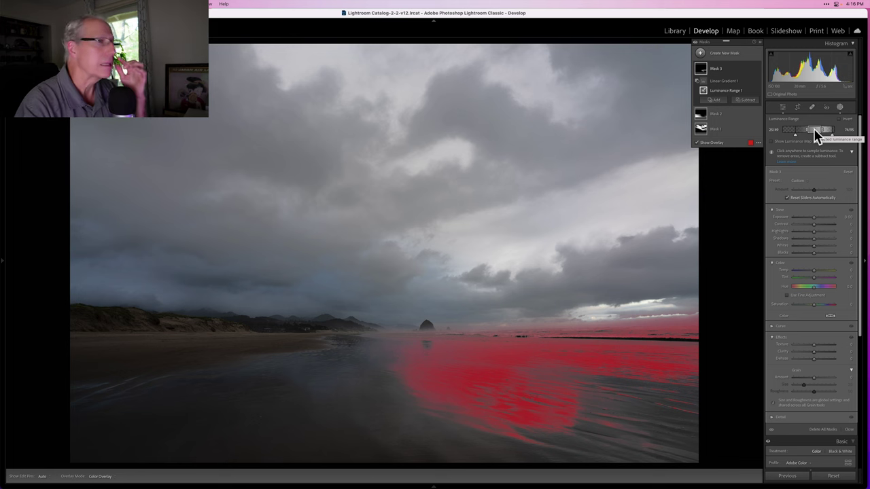
click(802, 177)
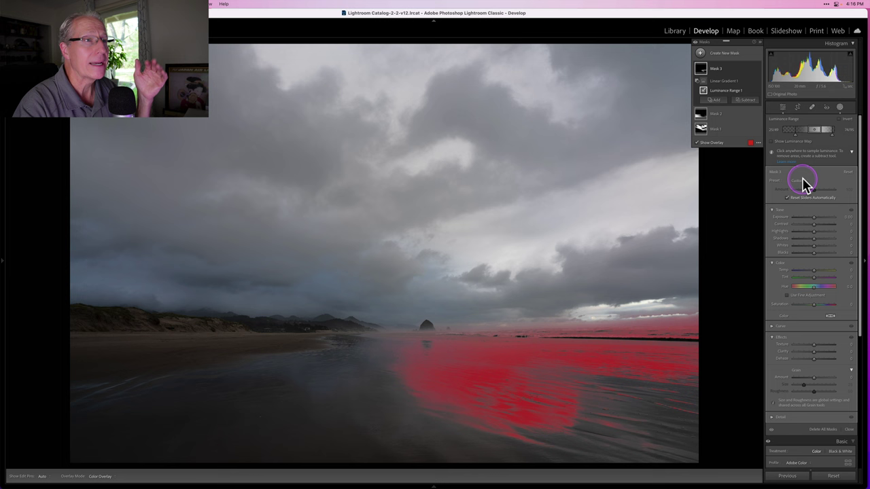
Set Mask 3's Exposure to 0.25 and Whites to 80 on the wet sand.
click(807, 230)
drag(811, 219, 820, 246)
click(814, 240)
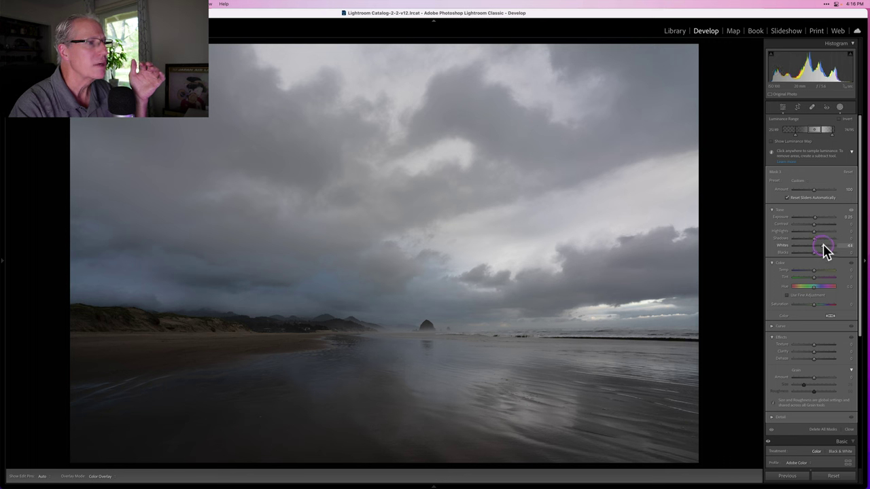
drag(823, 244, 826, 244)
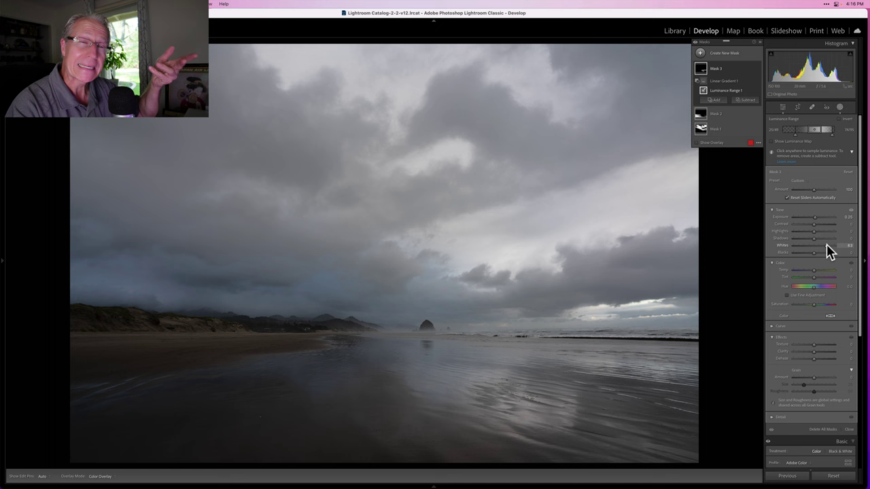
click(827, 246)
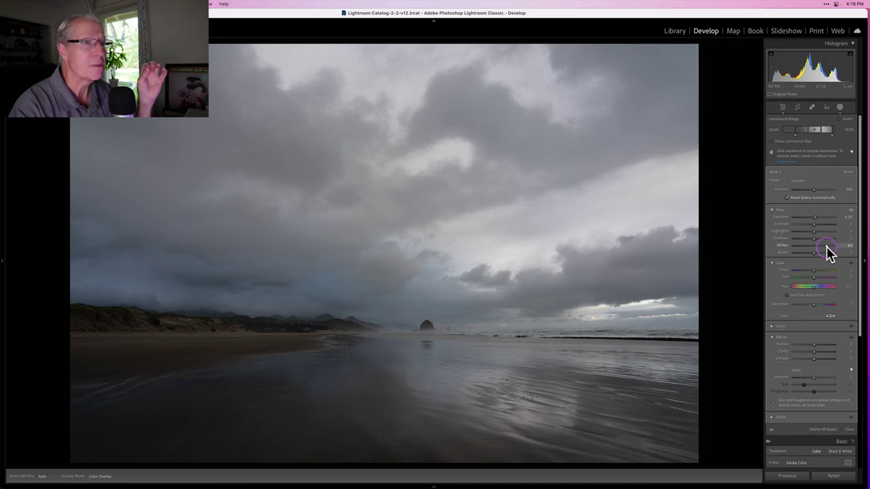
drag(826, 246, 830, 246)
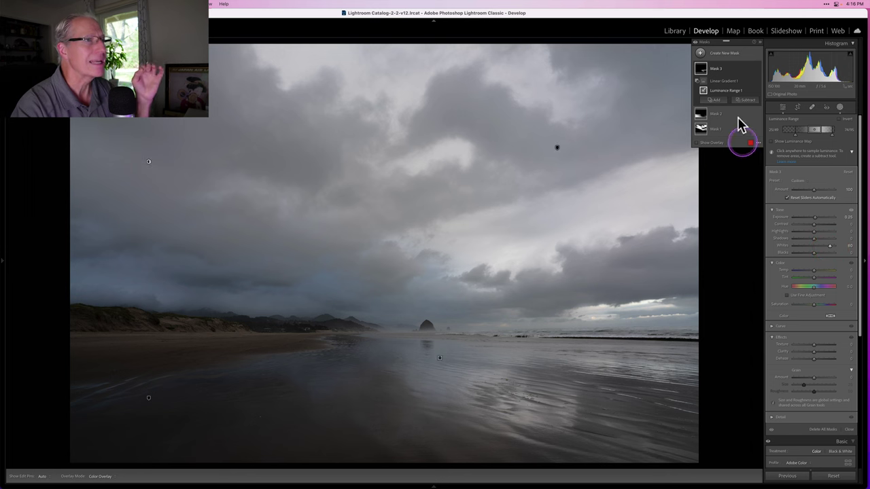
click(753, 69)
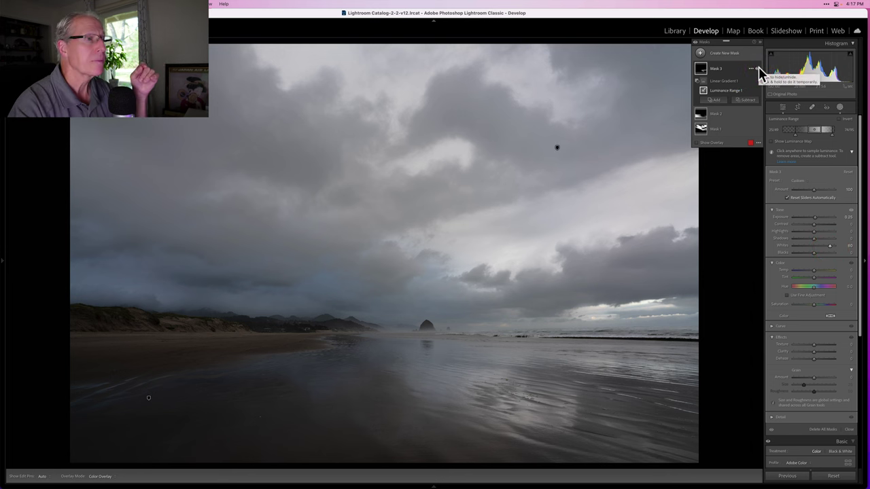
click(758, 68)
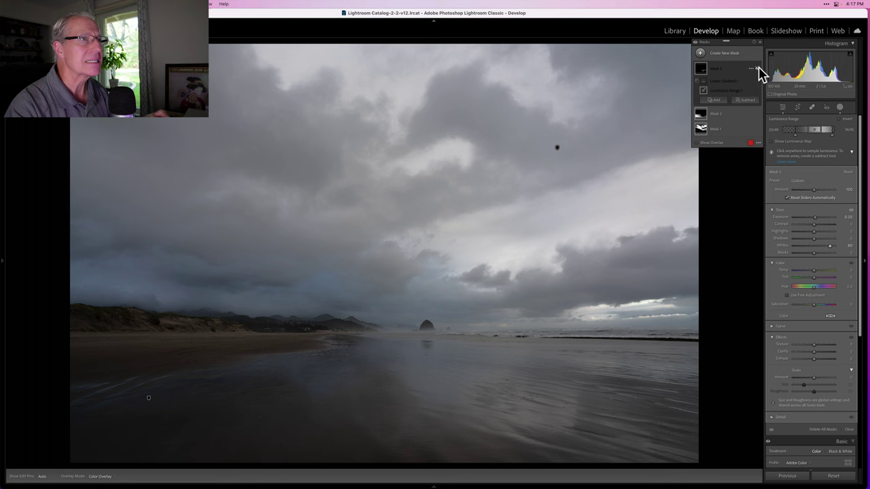
click(758, 68)
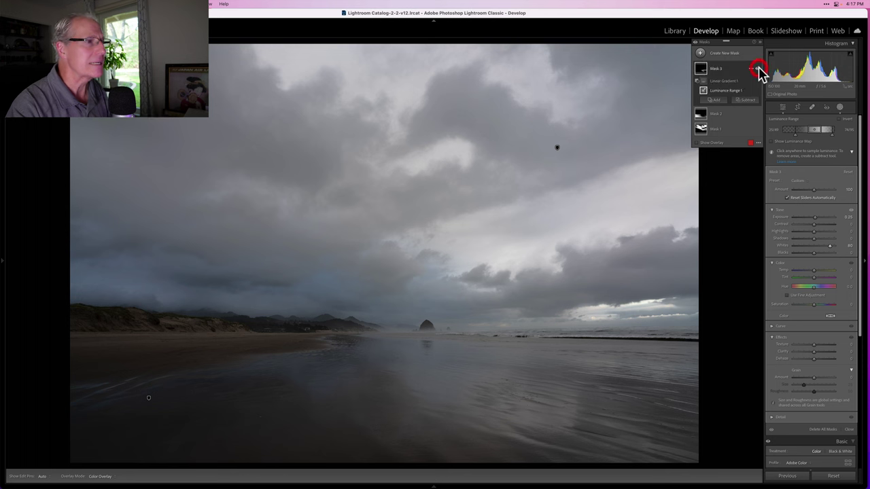
Recheck Mask 3's Luminance Range 1, then exit masking back to the Basic tone settings.
click(842, 109)
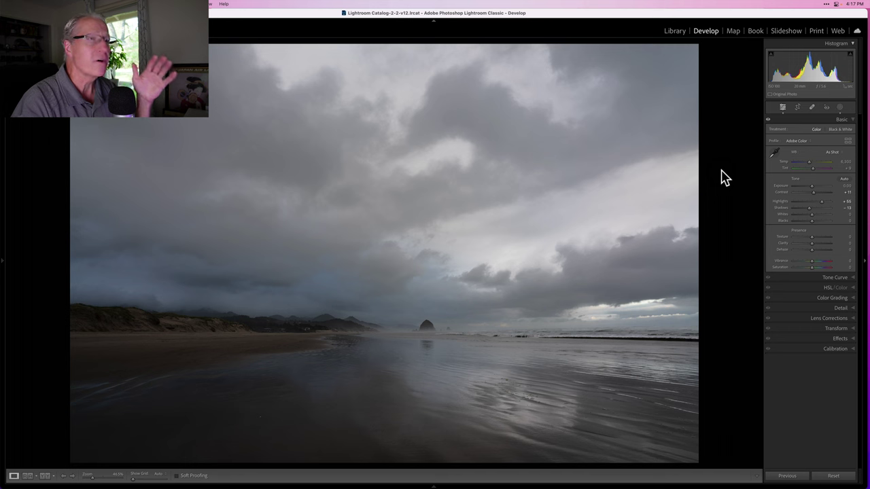
click(841, 109)
click(704, 72)
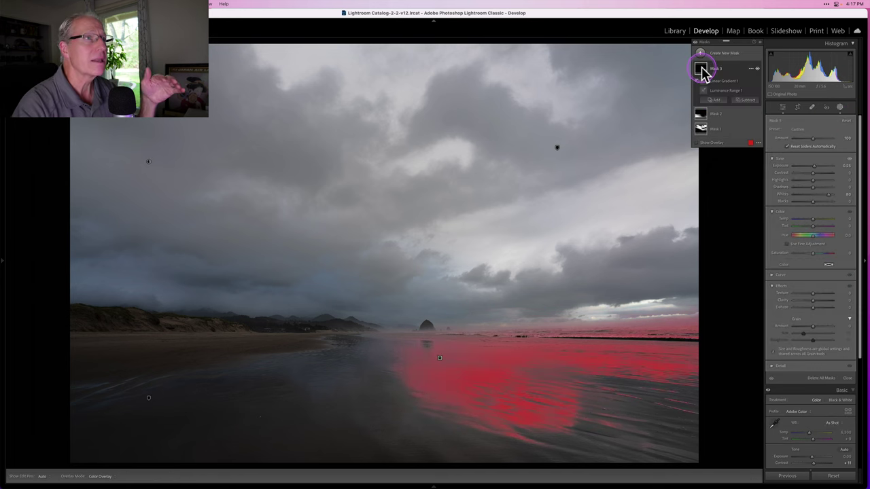
click(715, 91)
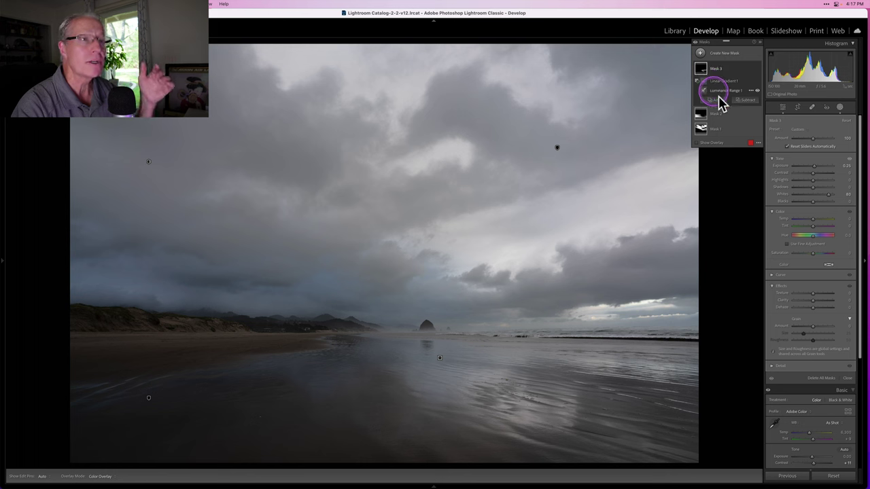
click(817, 224)
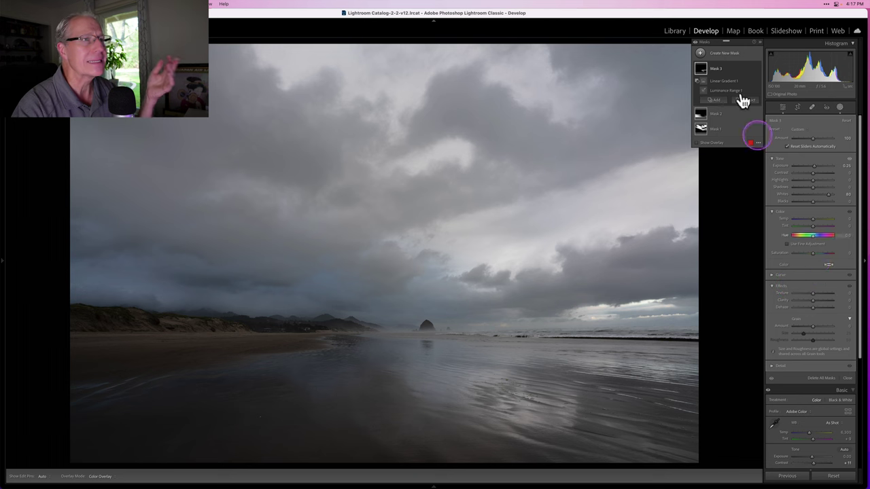
click(839, 108)
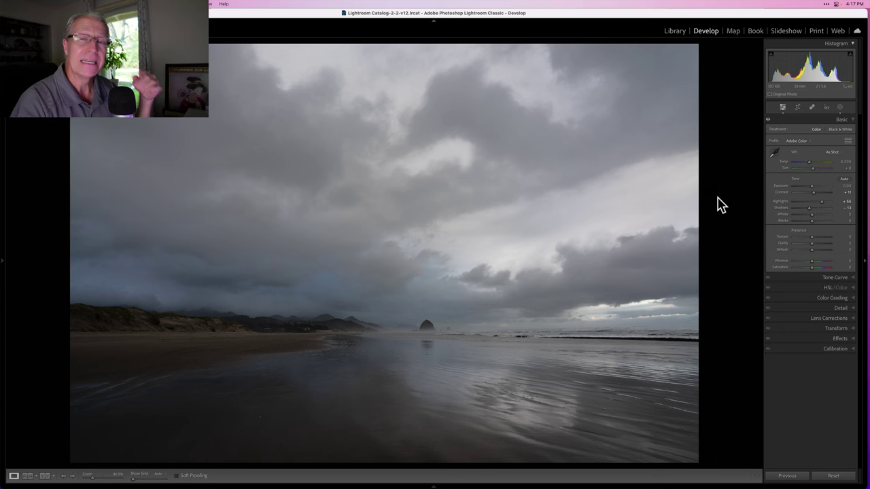
key(backslash)
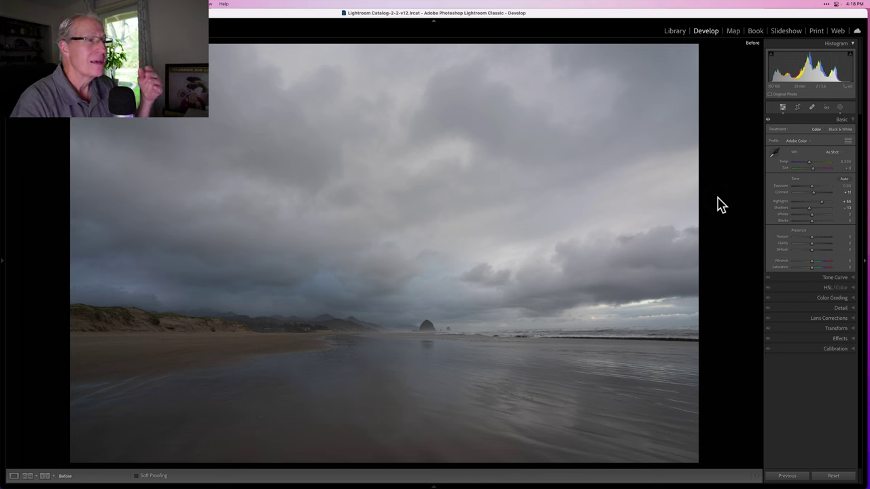
key(backslash)
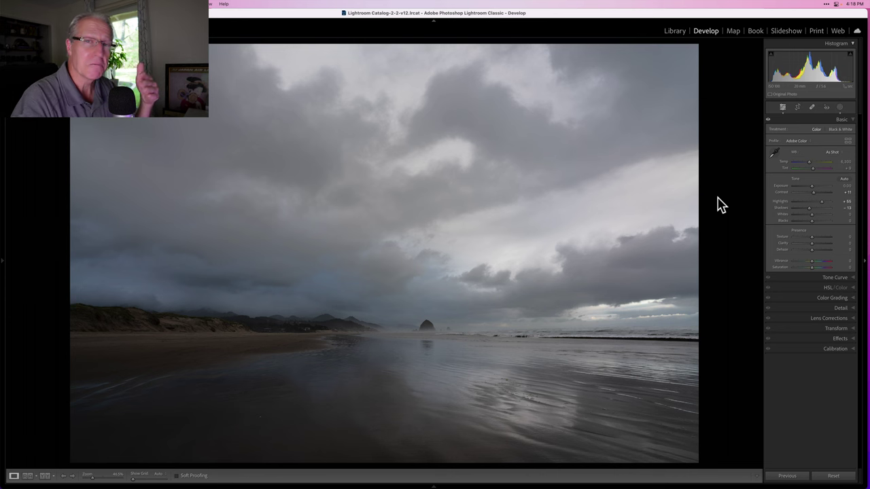
key(backslash)
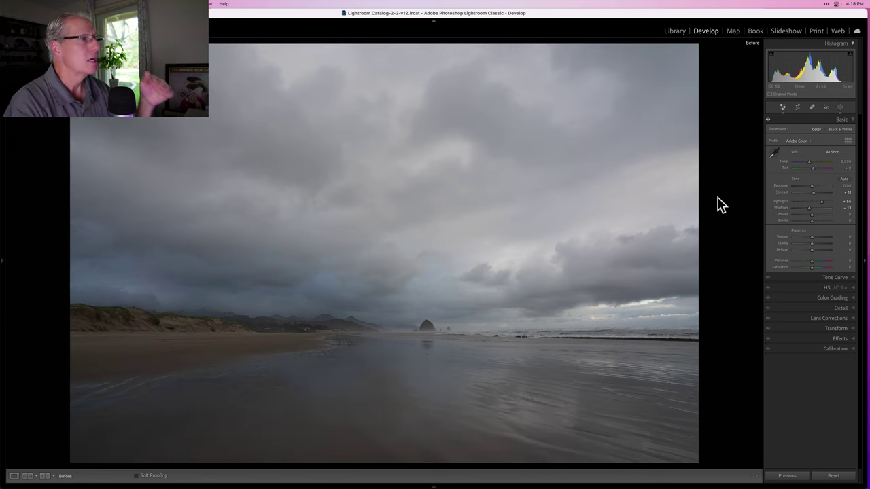
key(backslash)
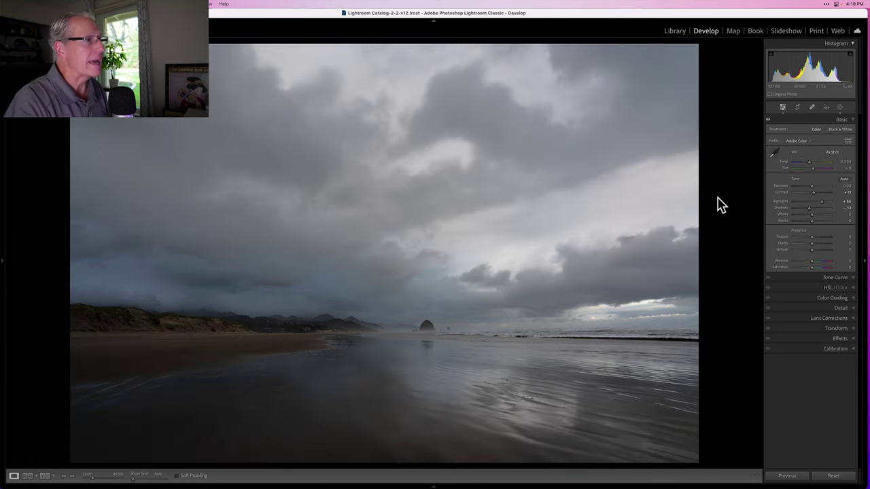